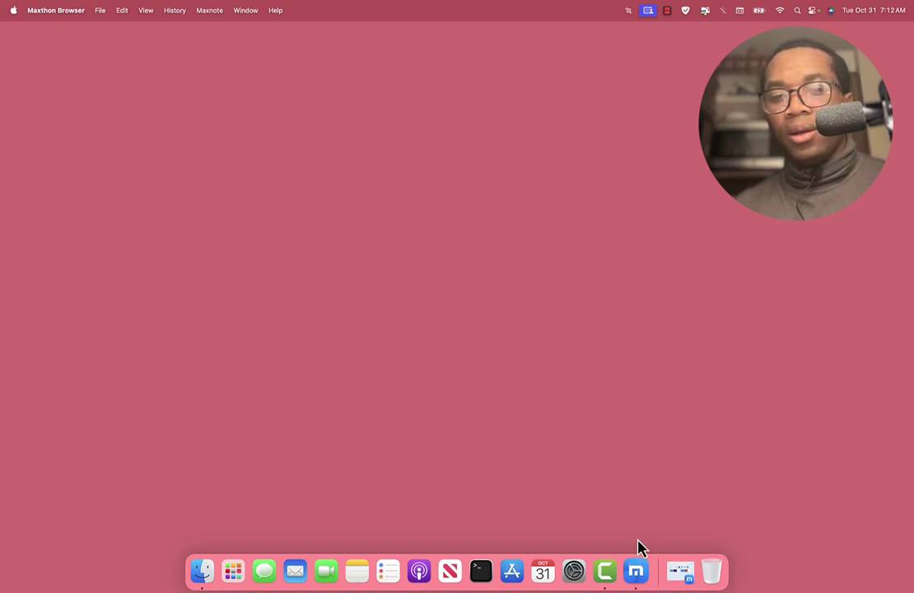
# Search the web for "vmware fusion download" and open VMware's Download VMware Fusion page at the Fusion 13 download options.
pyautogui.click(637, 572)
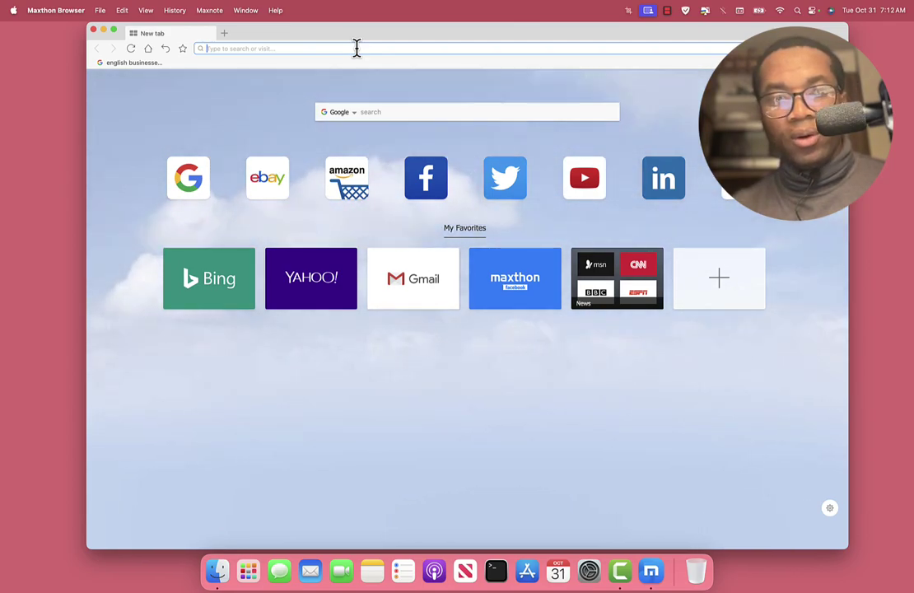
pyautogui.write('vmware fusion download')
pyautogui.click(276, 121)
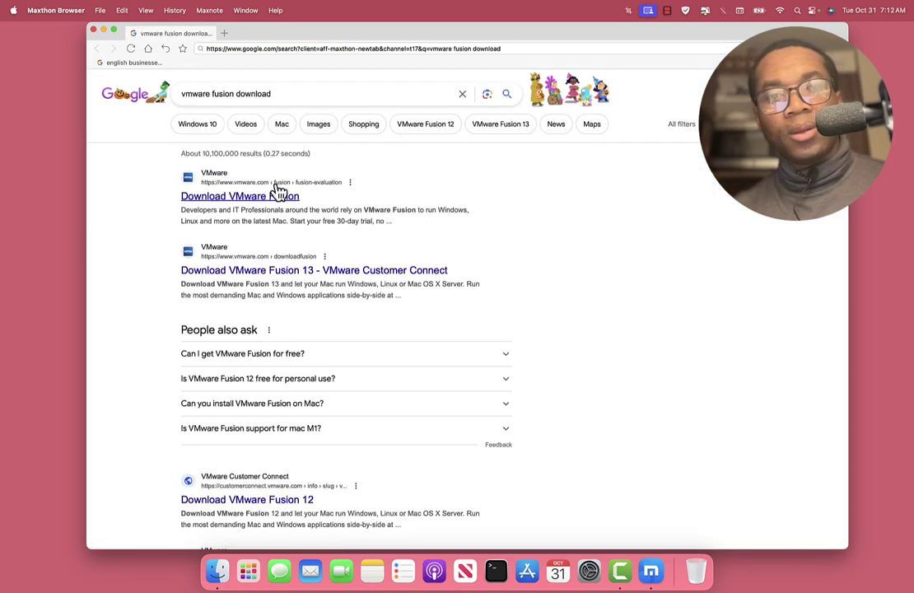
pyautogui.click(272, 197)
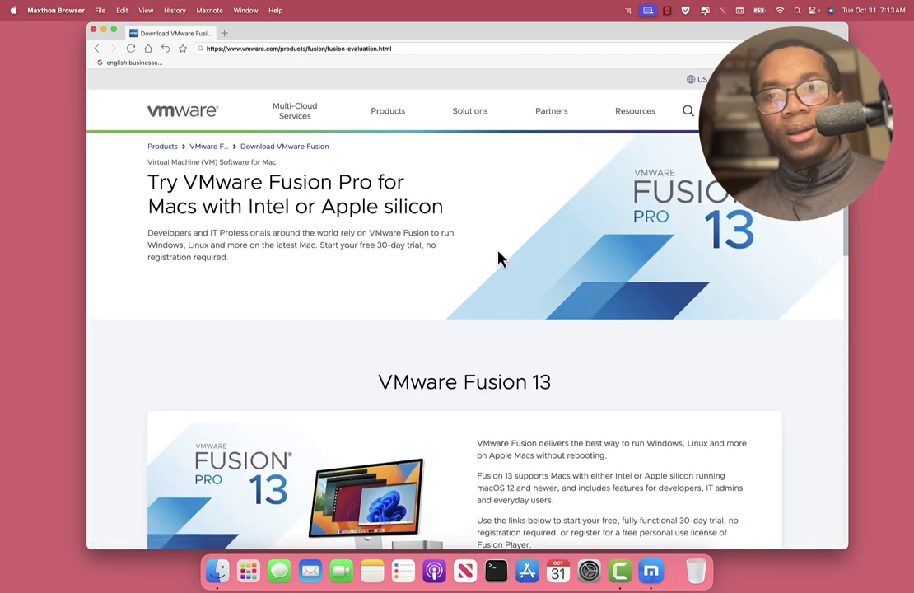
pyautogui.scroll(-5, 498, 255)
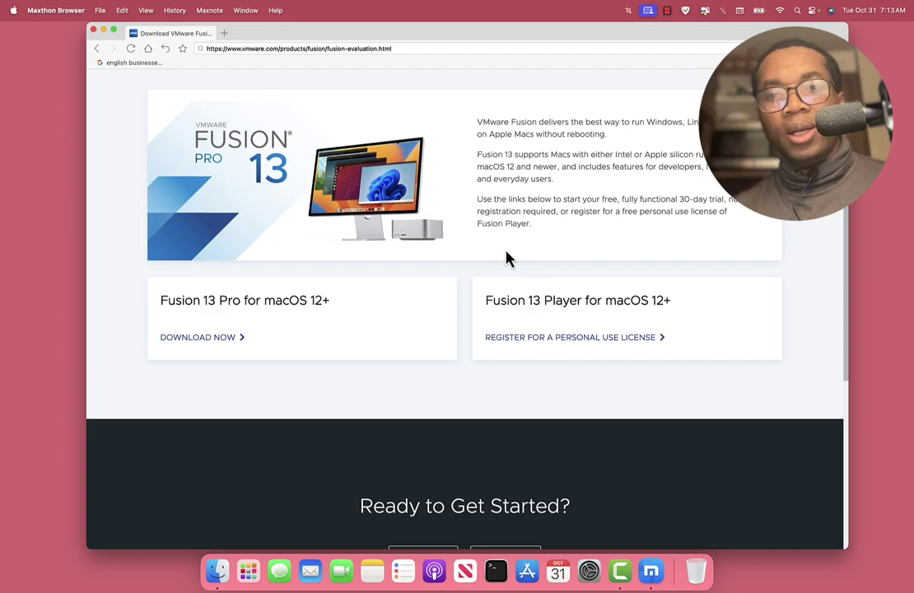
pyautogui.scroll(2, 580, 274)
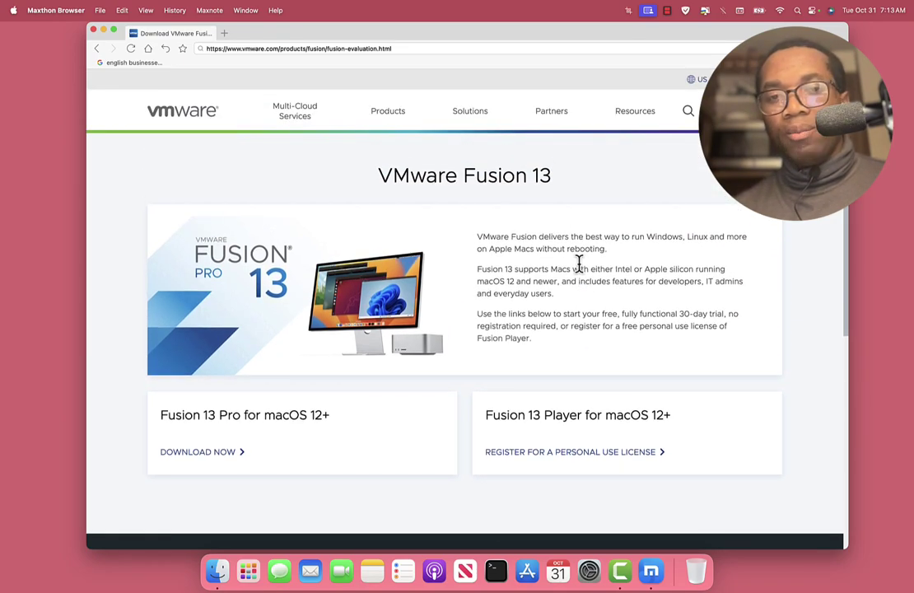
# Search Google in a new tab for "Vwmare workstation pro".
pyautogui.click(224, 33)
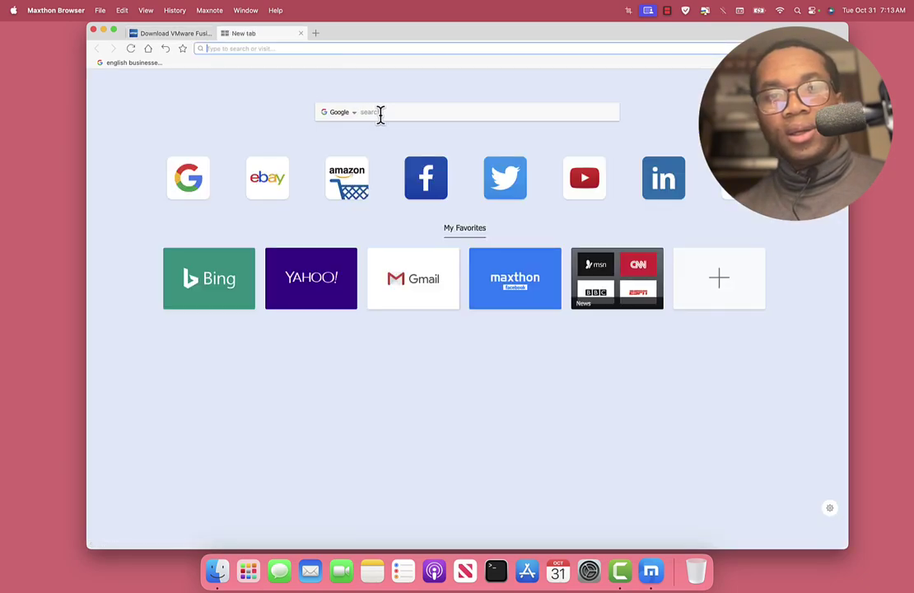
pyautogui.click(382, 114)
pyautogui.write('vwmar')
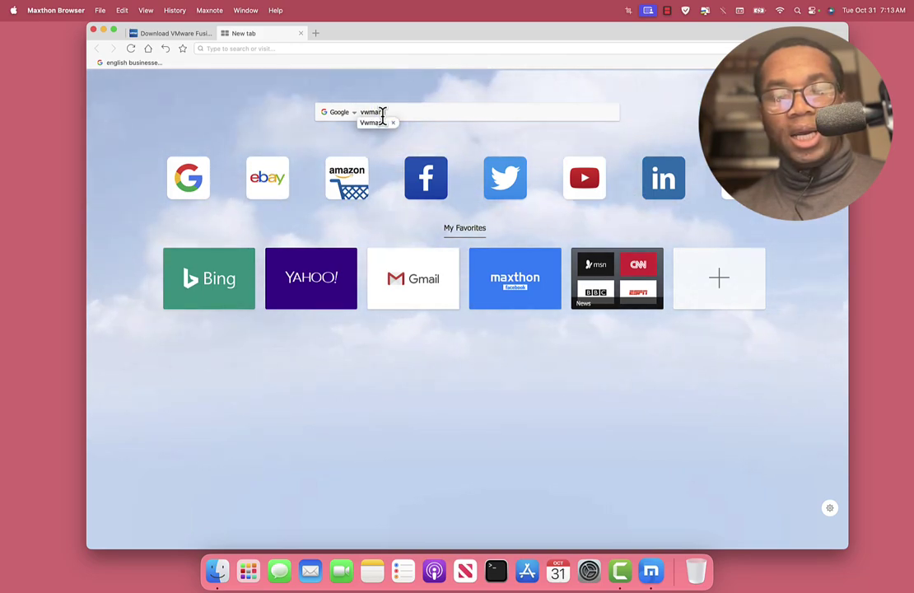
pyautogui.click(382, 120)
pyautogui.write('pro')
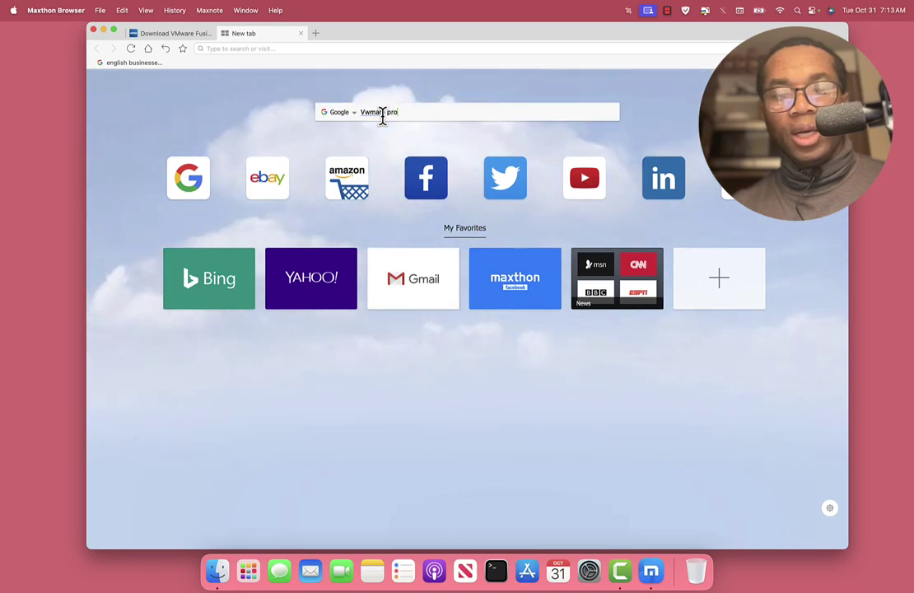
pyautogui.press('BackSpace')
pyautogui.press('BackSpace')
pyautogui.press('BackSpace')
pyautogui.write('work')
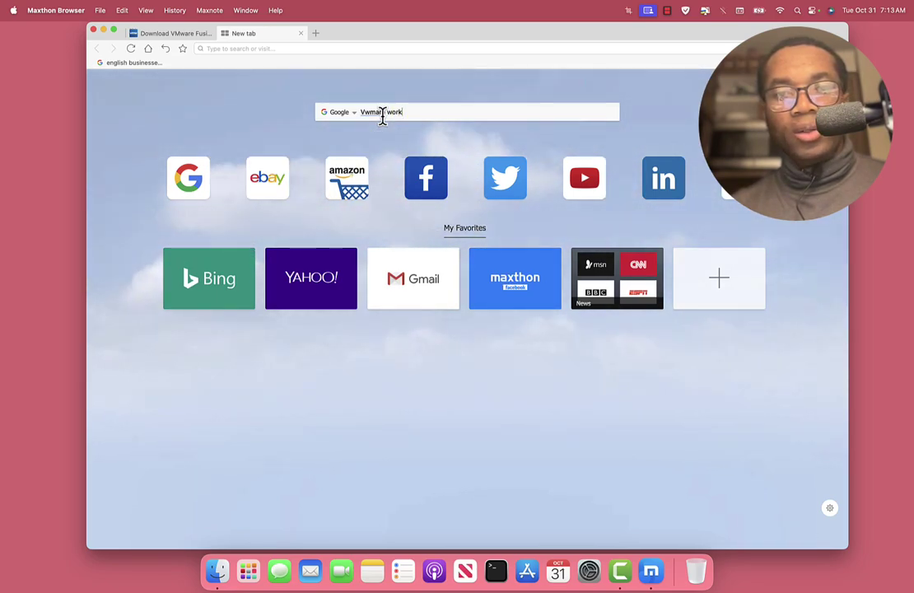
pyautogui.write('station')
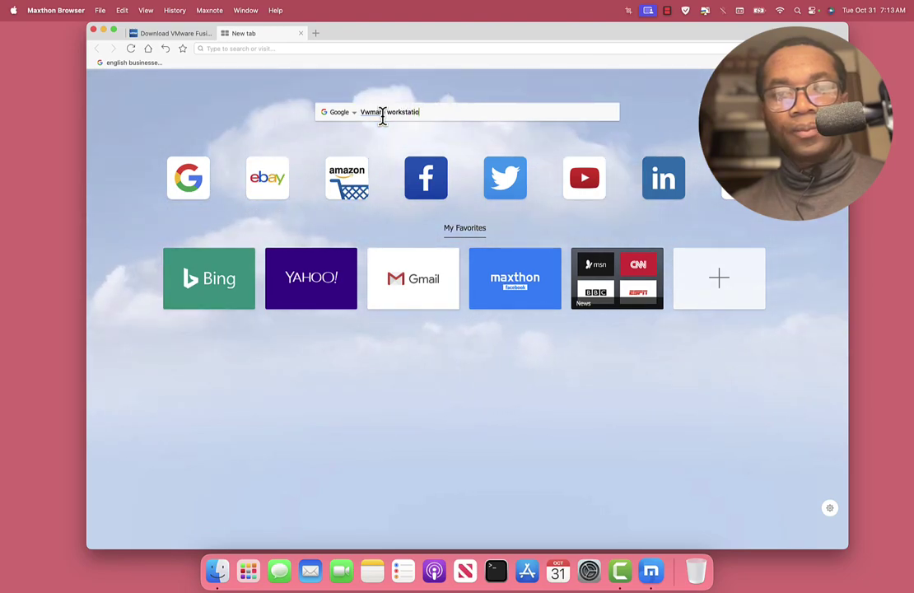
pyautogui.write(' pro')
pyautogui.press('Return')
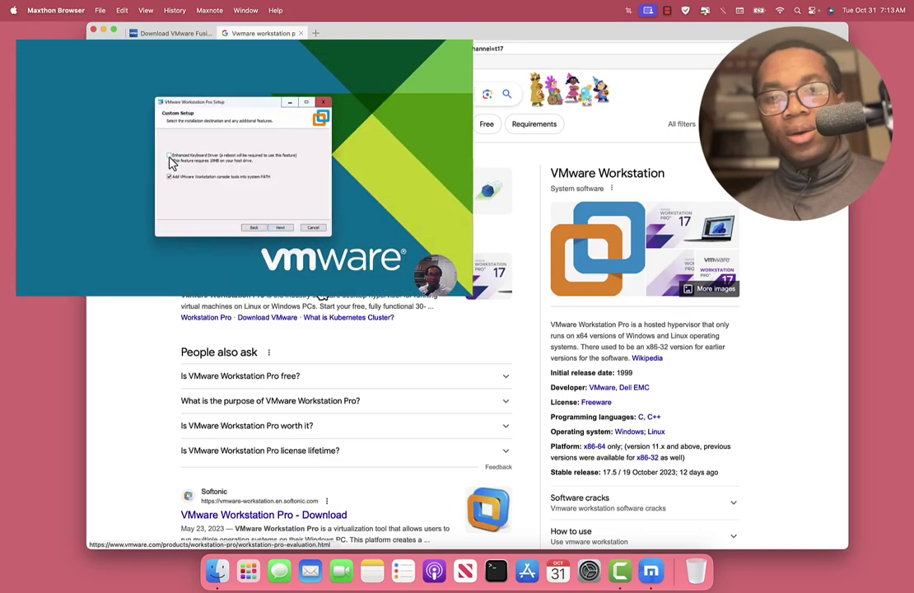
# Open VMware's Workstation Pro evaluation page and view the Workstation 17 Pro downloads for Windows and Linux.
pyautogui.click(321, 292)
pyautogui.scroll(-5, 372, 276)
pyautogui.scroll(1, 325, 293)
pyautogui.scroll(1, 378, 302)
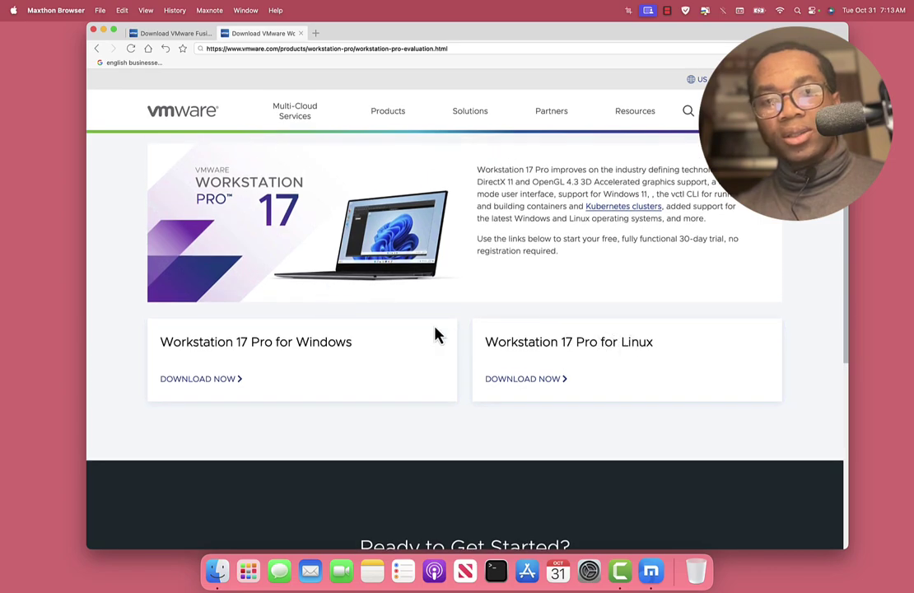
# Return to the VMware Fusion 13 page and open the personal use license registration for Fusion 13 Player.
pyautogui.click(190, 47)
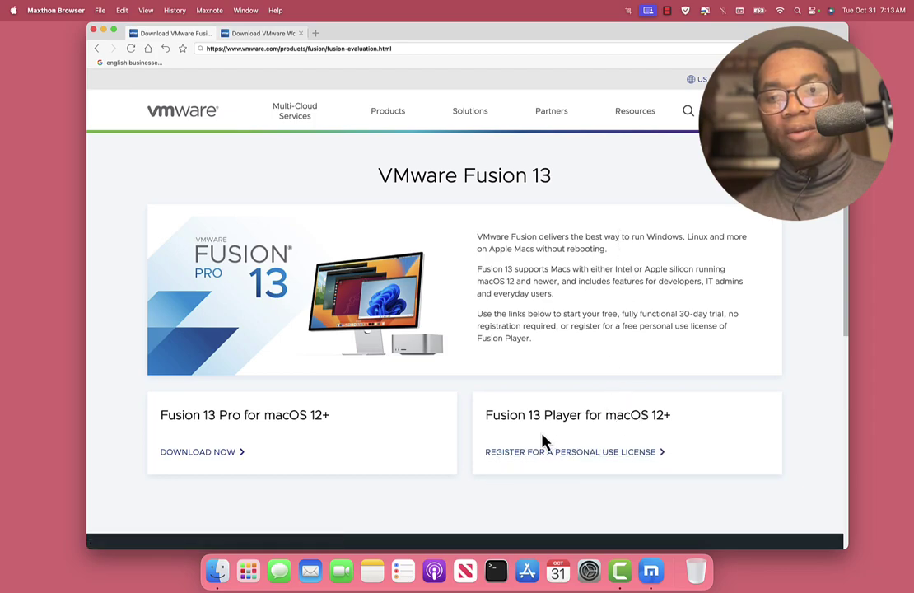
pyautogui.click(624, 458)
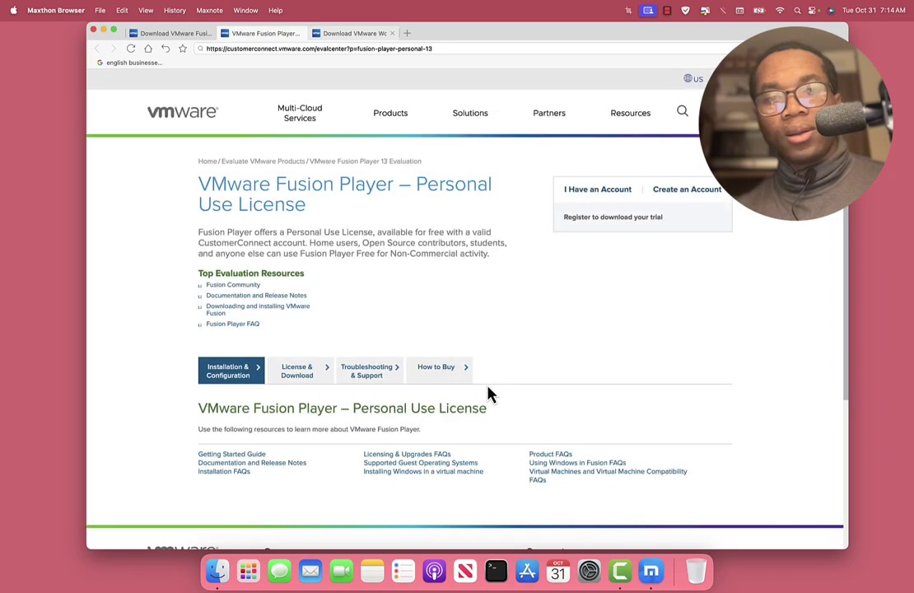
# Open the account creation form and review its login, personal, company, captcha and terms sections.
pyautogui.click(686, 191)
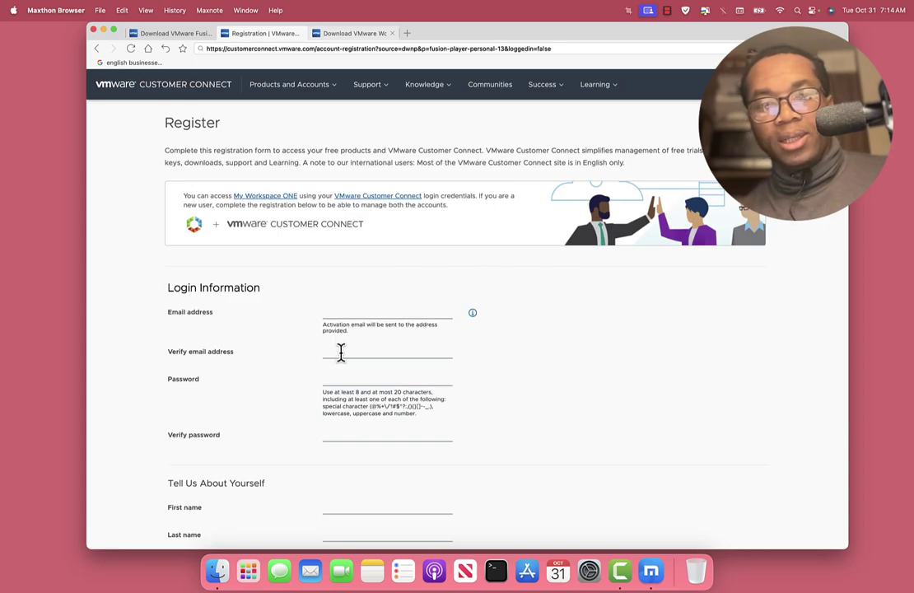
pyautogui.scroll(-1, 338, 352)
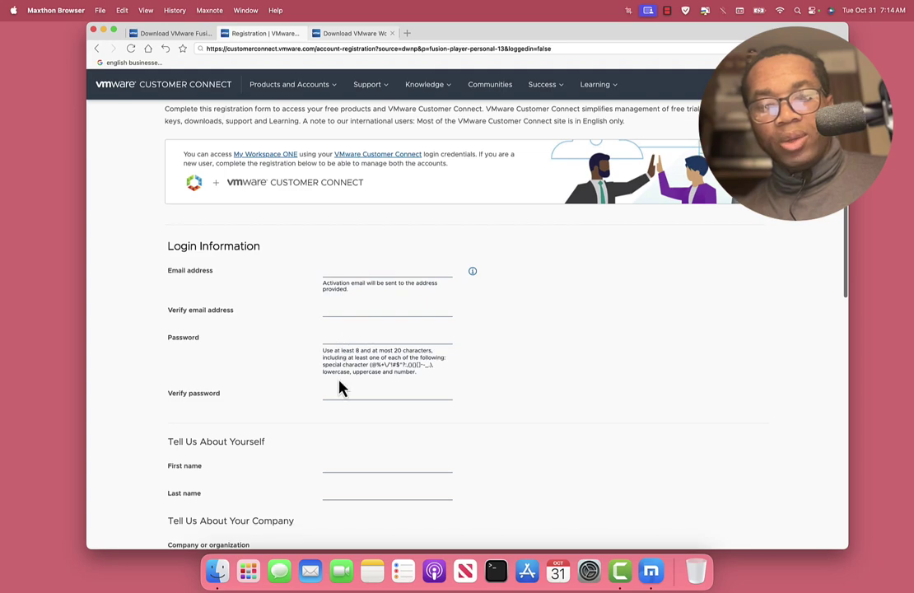
pyautogui.scroll(-5, 338, 392)
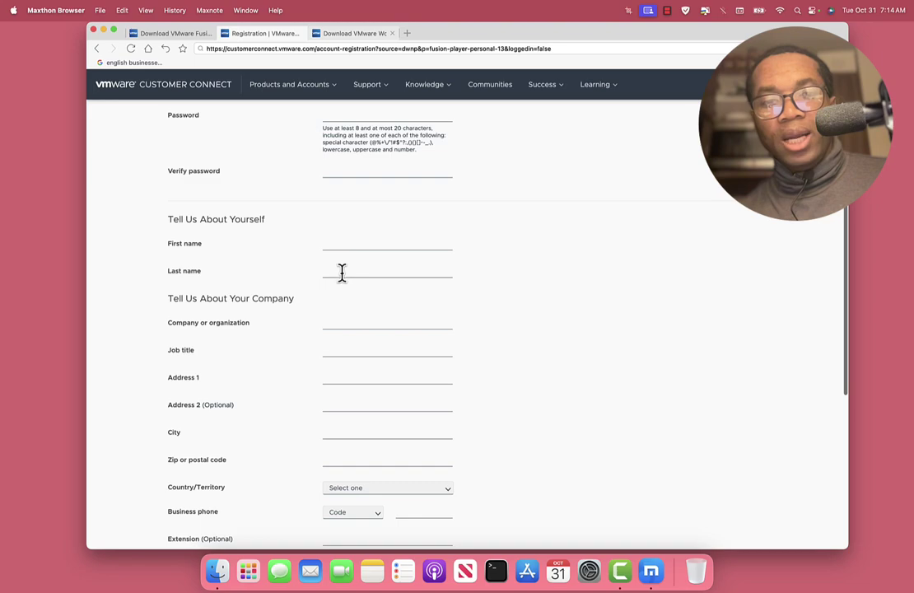
pyautogui.scroll(-1, 353, 319)
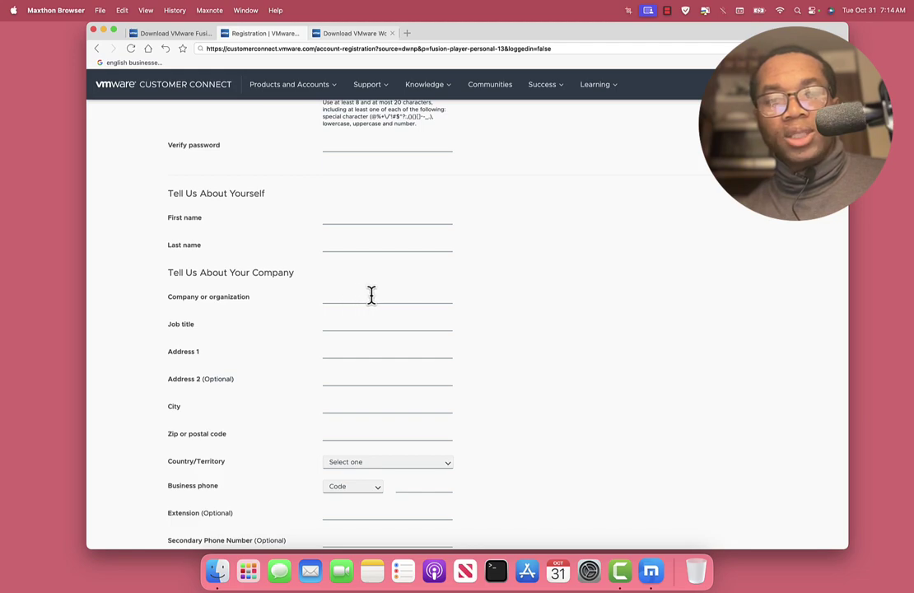
pyautogui.scroll(-6, 371, 295)
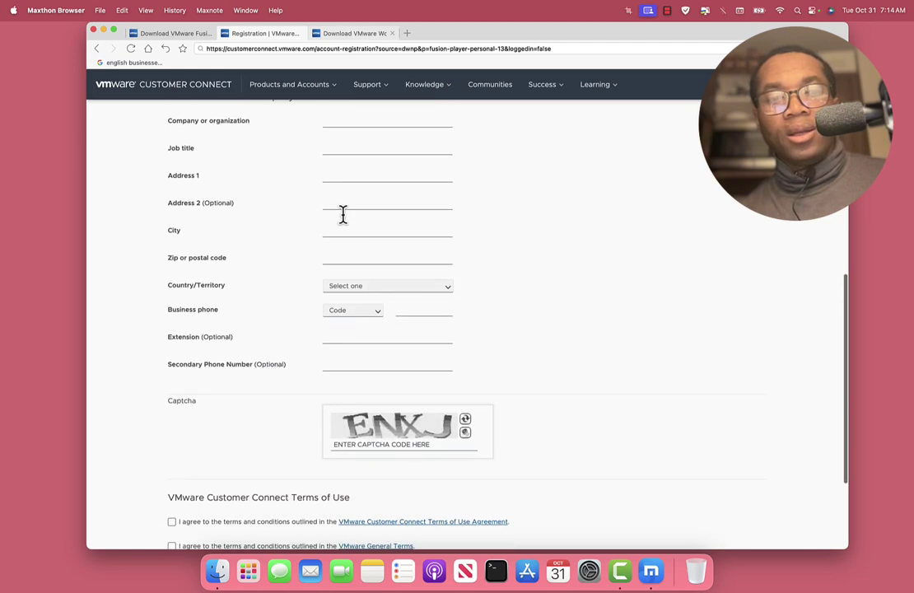
pyautogui.scroll(-5, 337, 390)
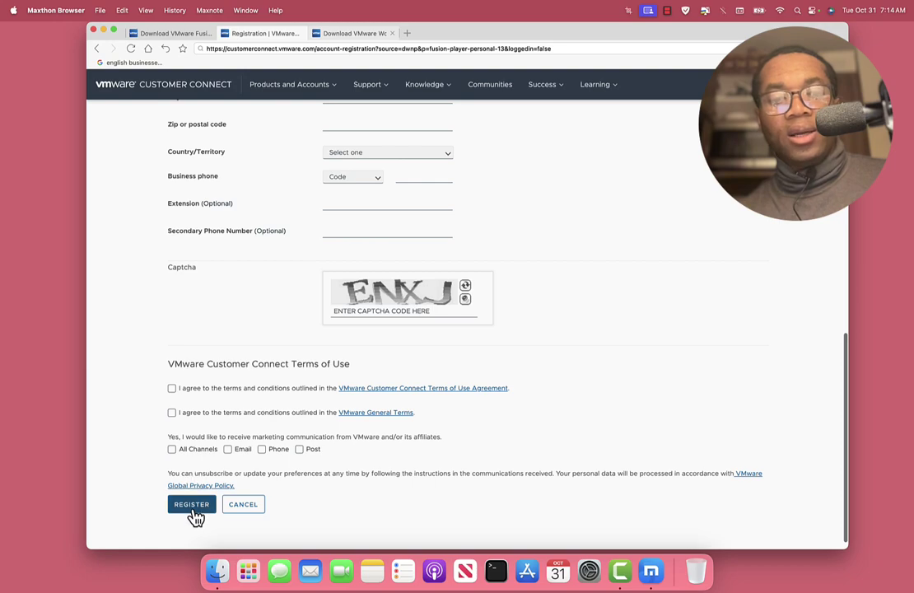
# Go back to the license page and sign in to the existing Customer Connect account with its password, without saving the password in the browser.
pyautogui.click(97, 49)
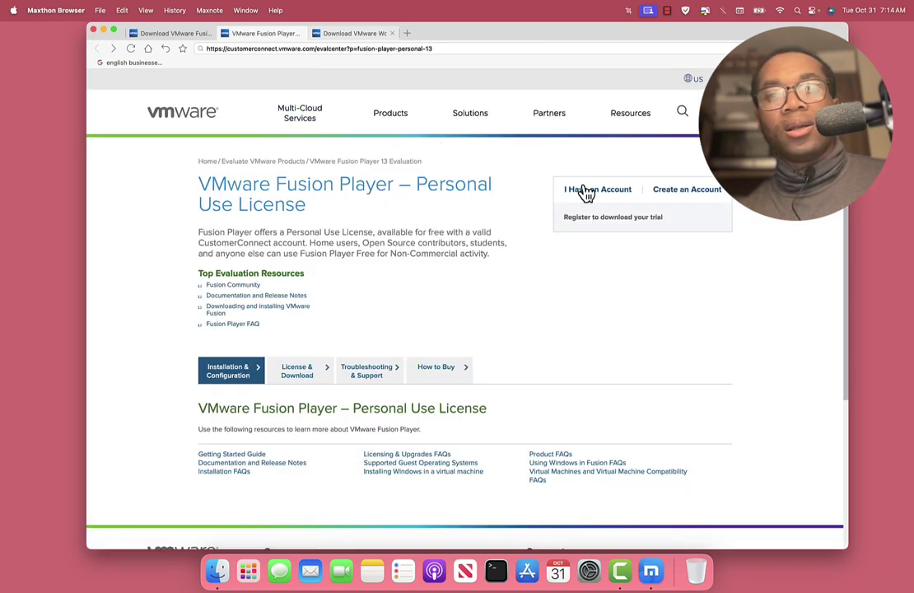
pyautogui.click(586, 194)
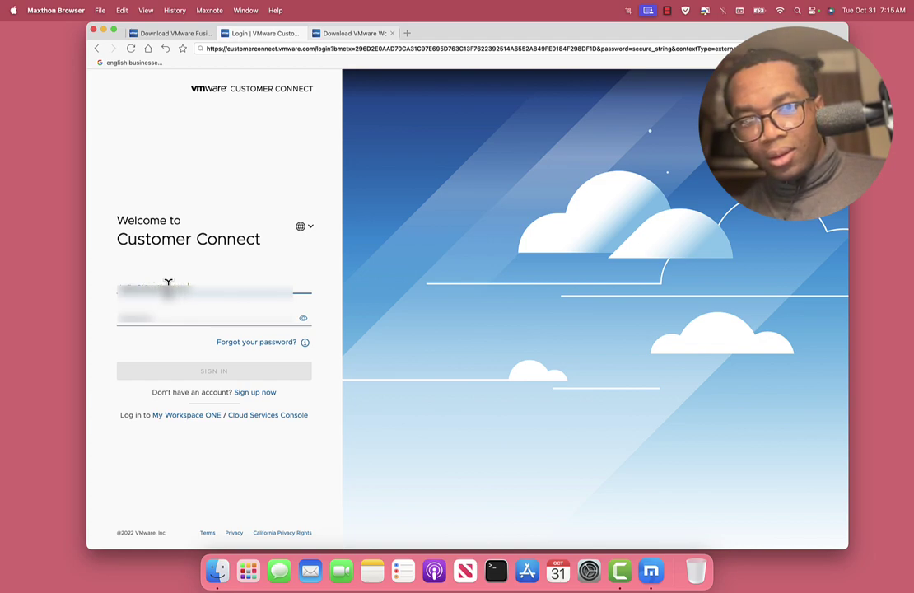
pyautogui.press('Tab')
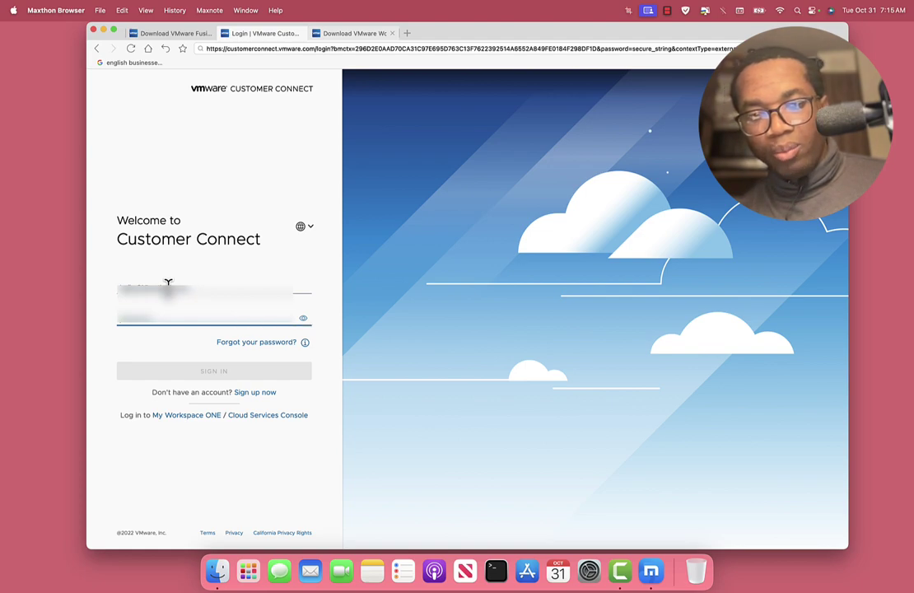
pyautogui.press('capslock')
pyautogui.press('super+v')
pyautogui.press('capslock')
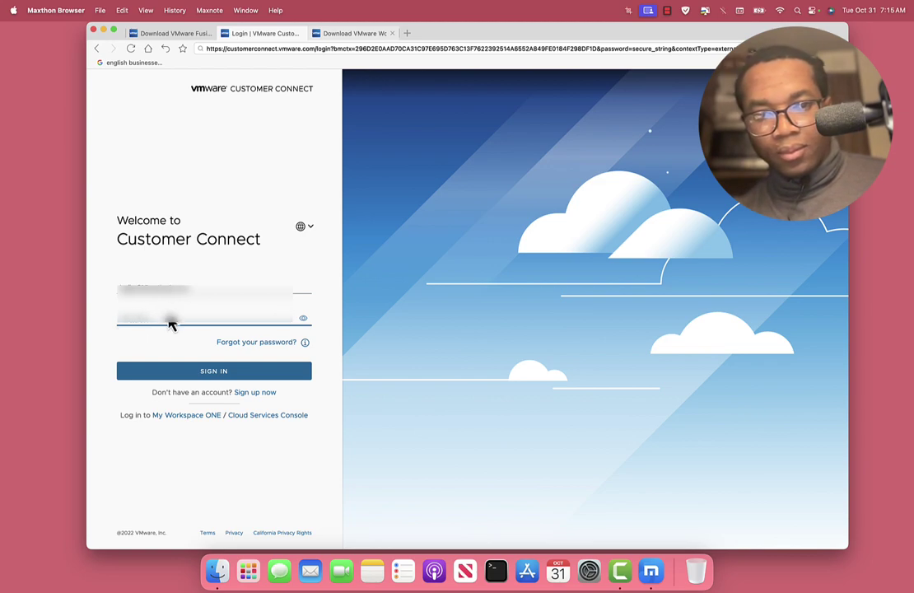
pyautogui.click(204, 377)
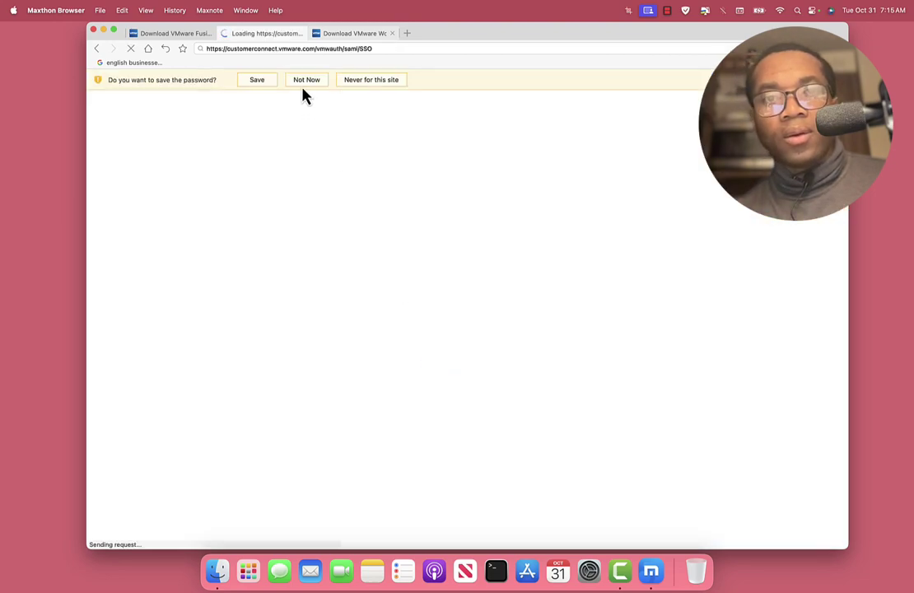
pyautogui.click(304, 85)
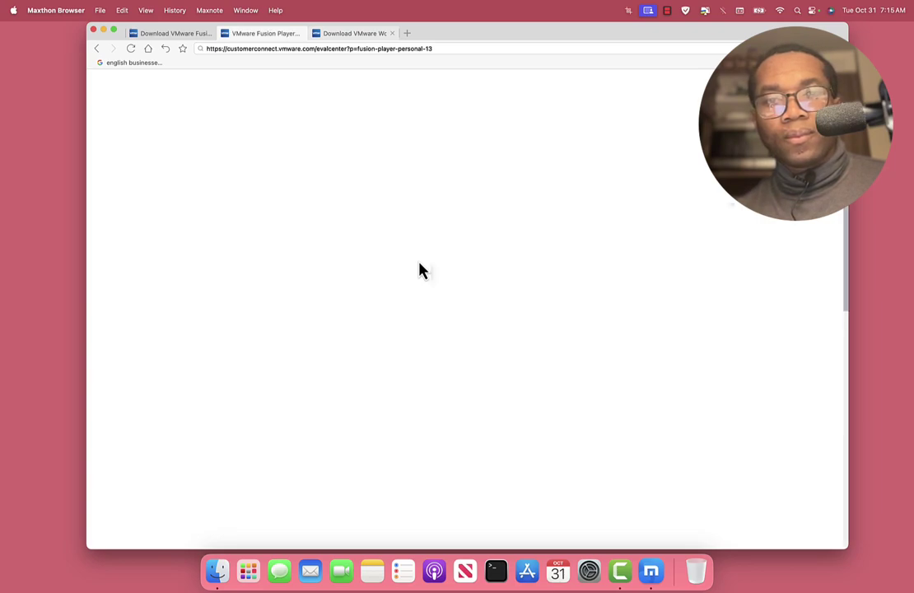
# Copy the license key listed for VMware Fusion Player 13 – Personal Use.
pyautogui.scroll(-5, 421, 270)
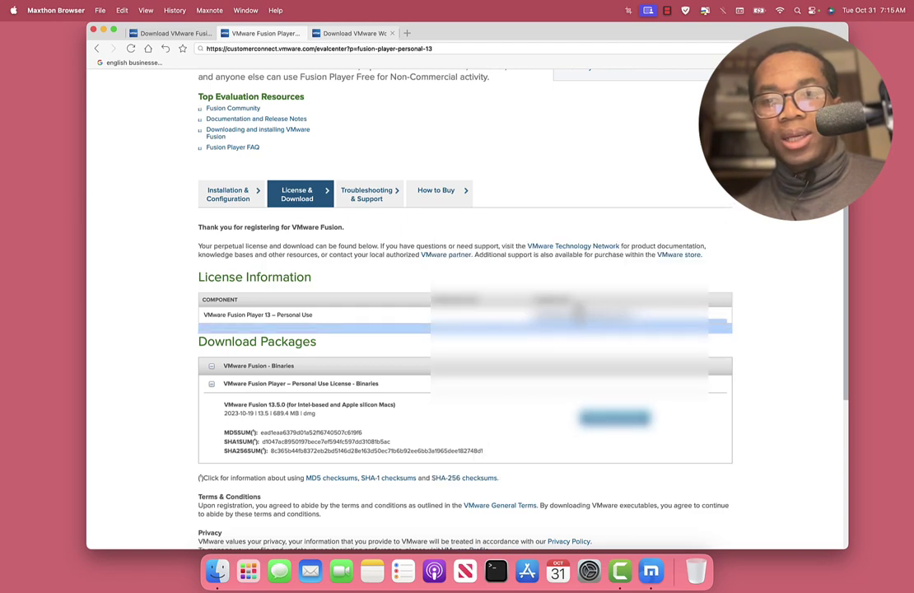
pyautogui.moveTo(534, 306); pyautogui.dragTo(601, 316)
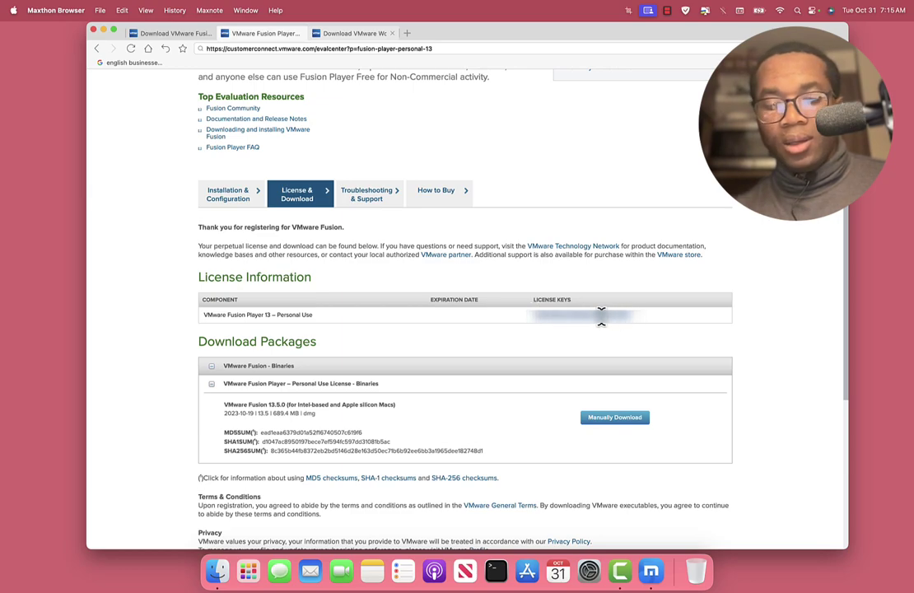
pyautogui.rightClick(601, 317)
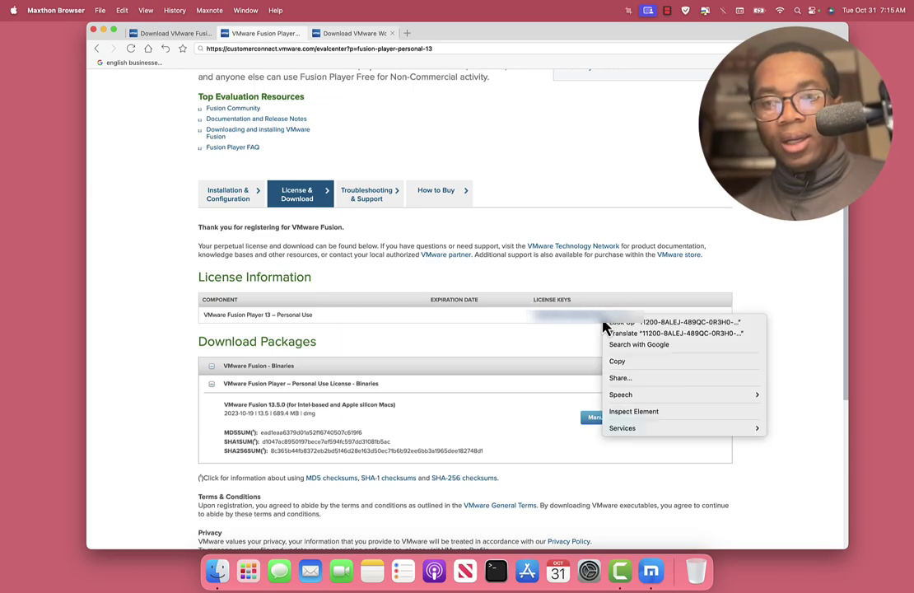
pyautogui.click(616, 360)
pyautogui.press('super+c')
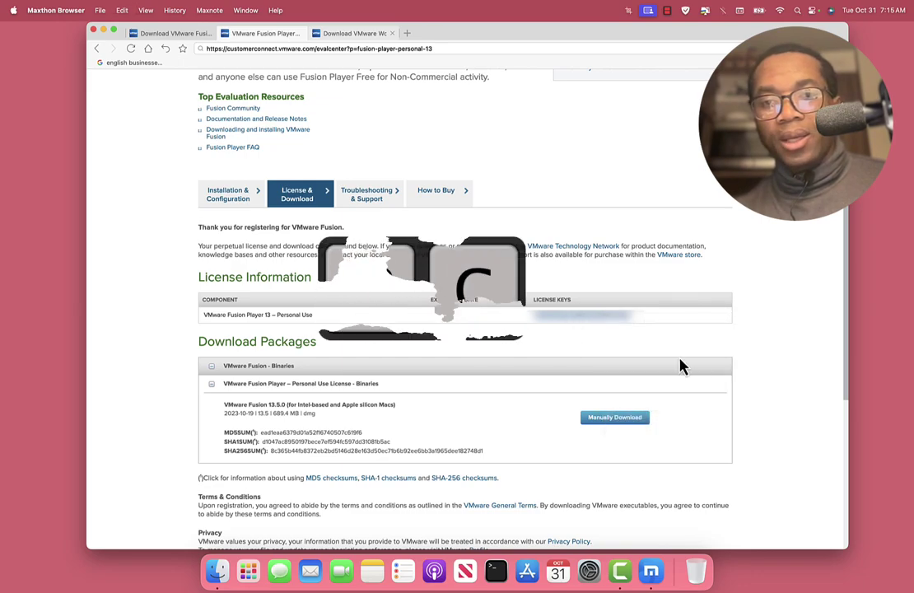
# Manually download the VMware Fusion 13.5.0 disk image for Intel-based and Apple silicon Macs and save it to the Desktop.
pyautogui.click(615, 420)
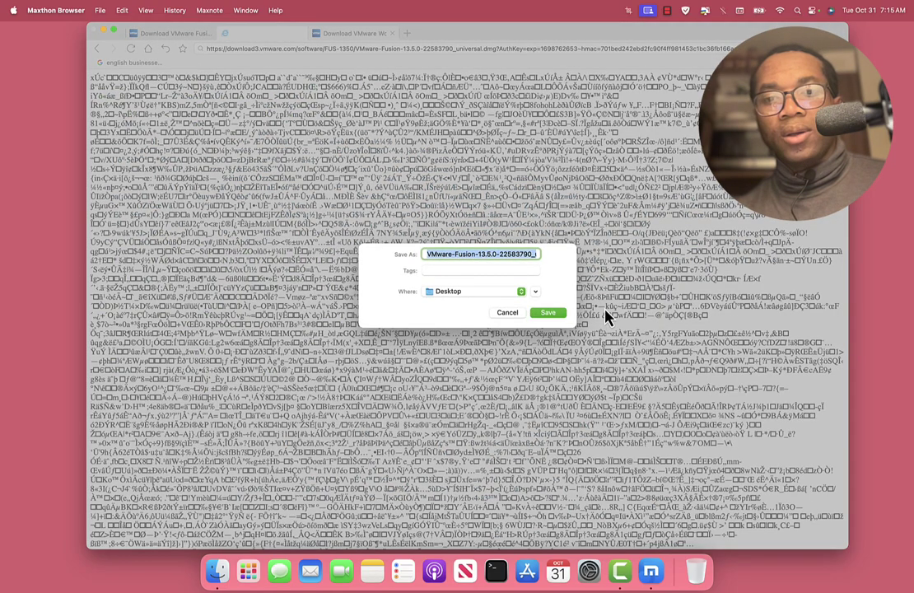
pyautogui.click(549, 315)
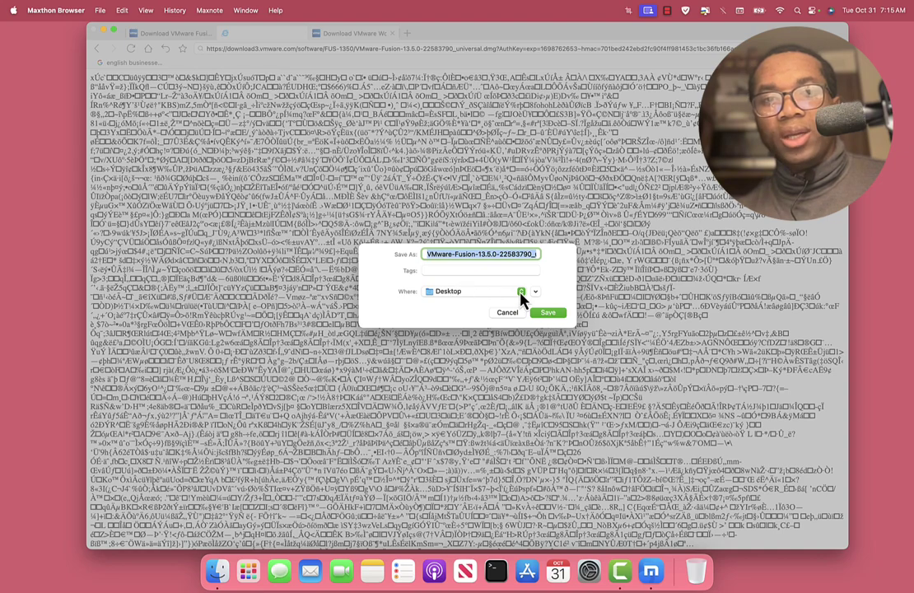
pyautogui.click(520, 296)
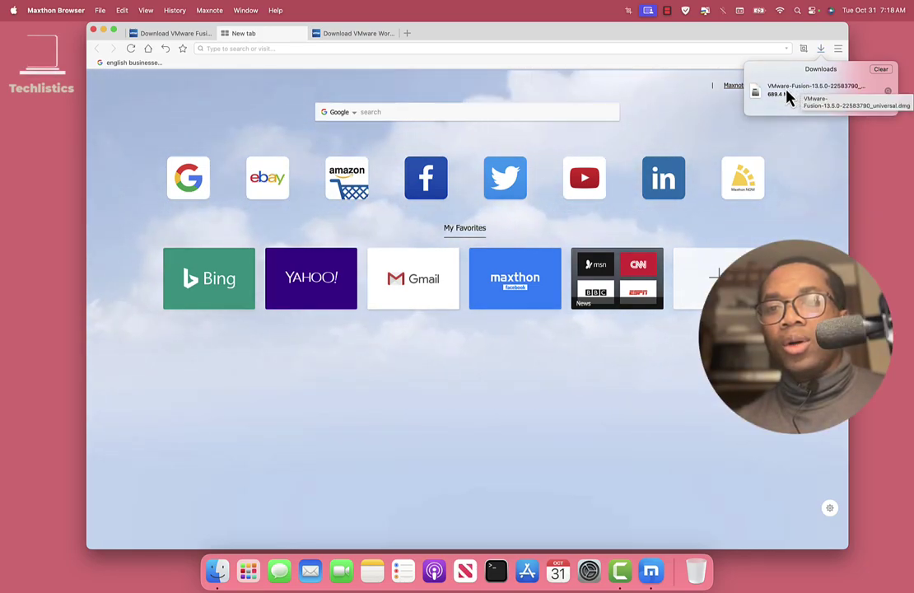
# Open the downloaded VMware-Fusion-13.5.0-22583790_universal.dmg and bring the browser window back to the front.
pyautogui.click(790, 96)
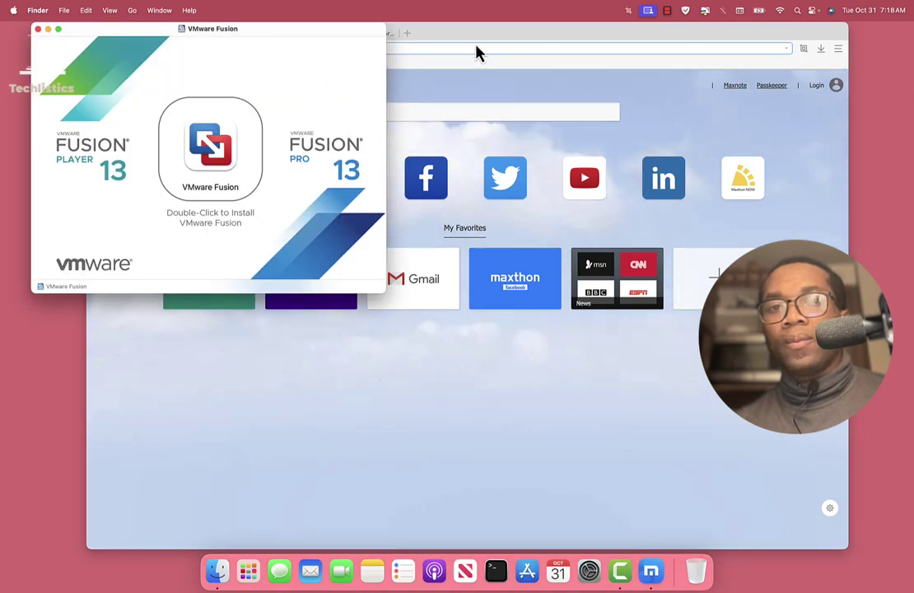
pyautogui.click(516, 41)
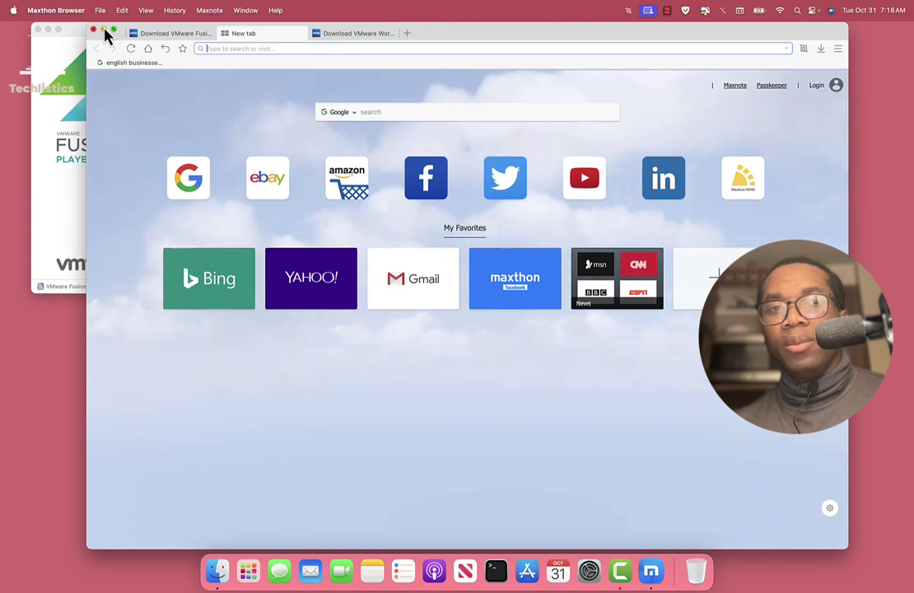
# Minimize the browser, launch the VMware Fusion installer from the mounted disk image, and allow the downloaded app to open.
pyautogui.click(103, 30)
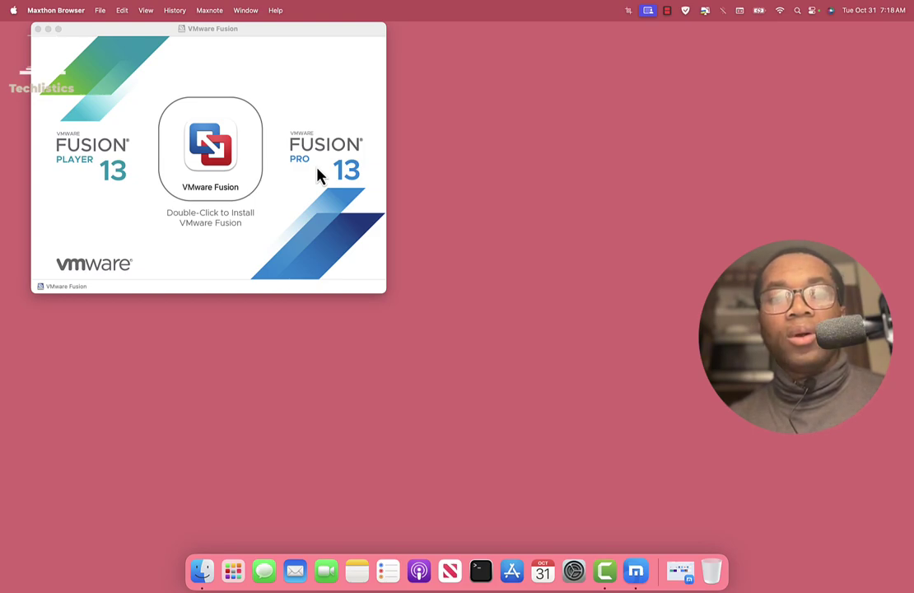
pyautogui.doubleClick(212, 151)
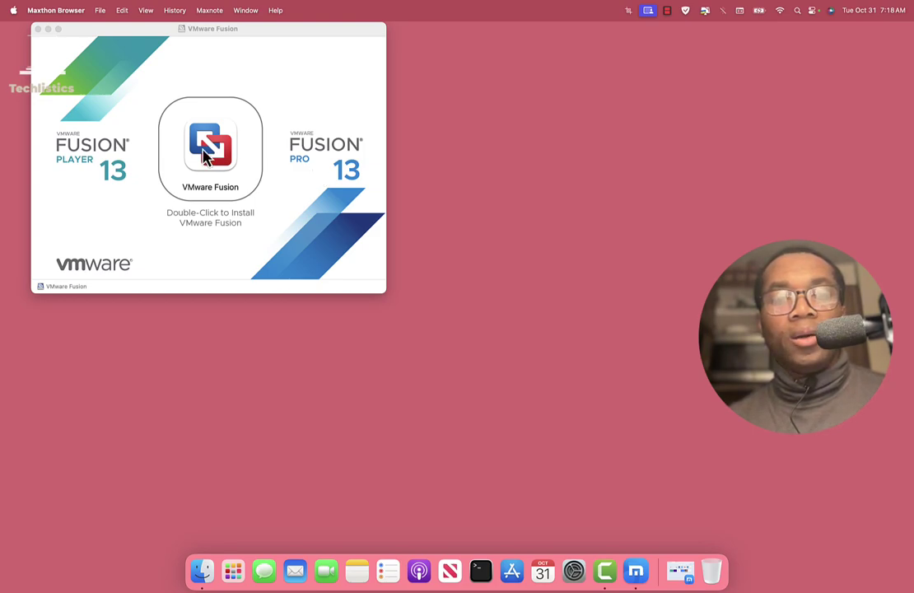
pyautogui.doubleClick(206, 152)
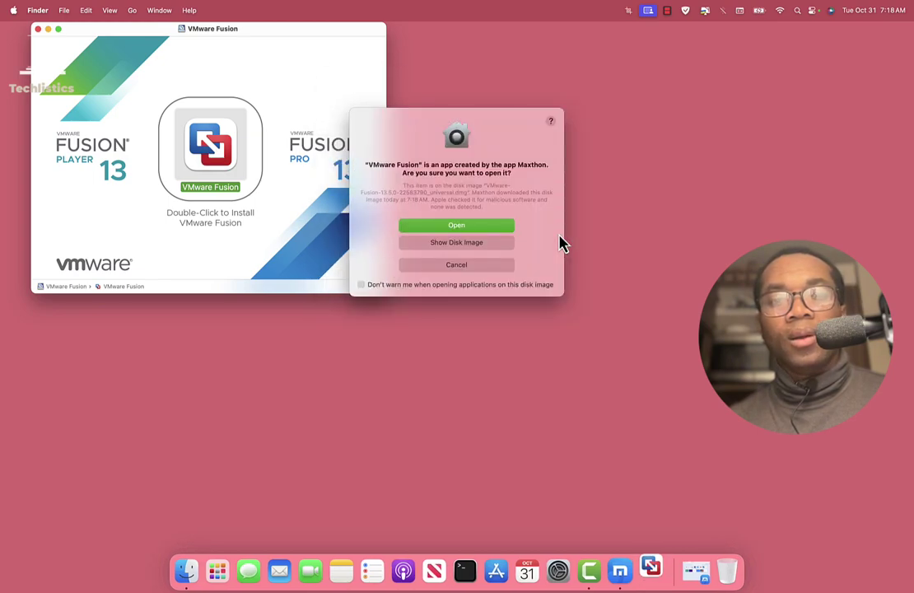
pyautogui.click(459, 227)
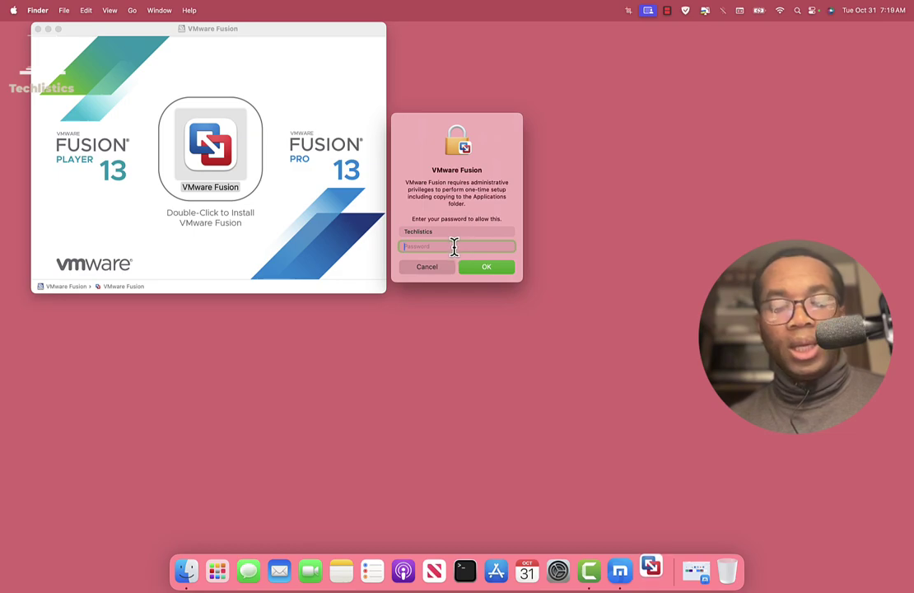
# Authorize the one-time VMware Fusion setup by entering the Mac administrator password.
pyautogui.write('••')
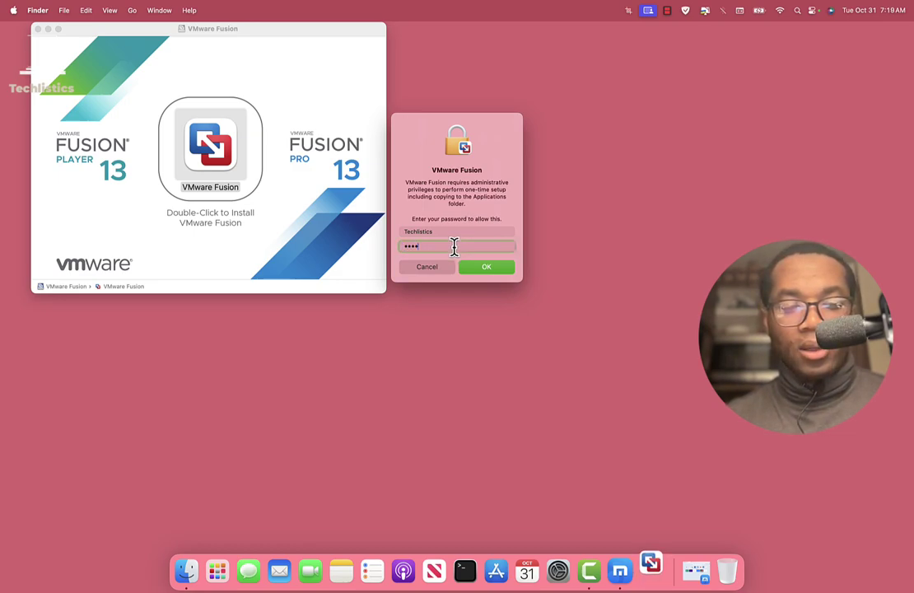
pyautogui.write('•••••••••')
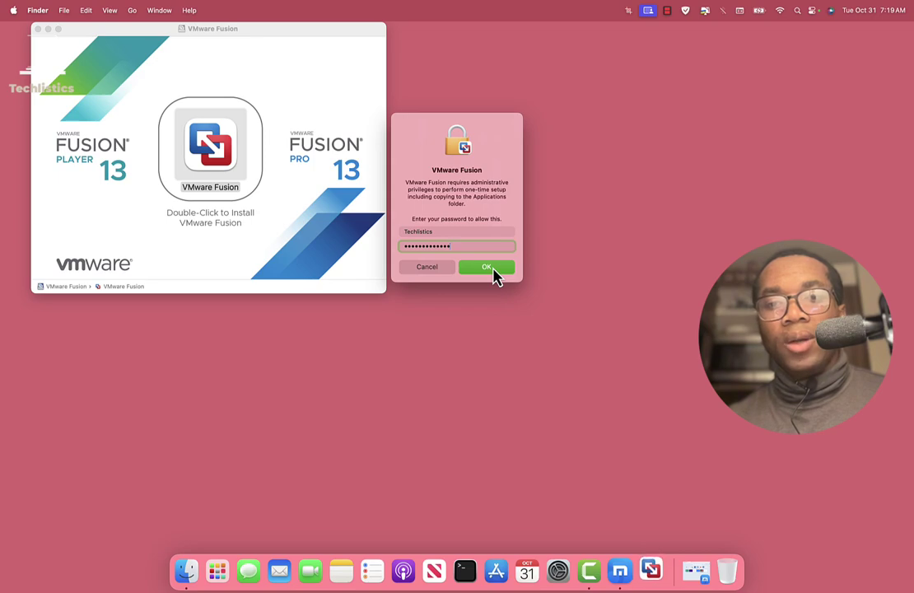
pyautogui.click(487, 268)
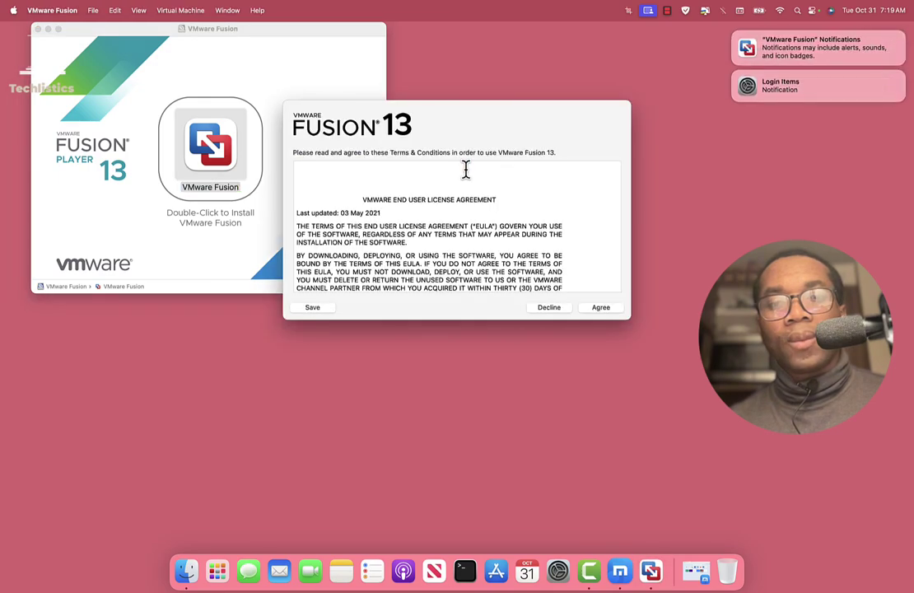
# Agree to the VMware Fusion 13 license terms, paste the copied license key, and complete the setup.
pyautogui.click(603, 310)
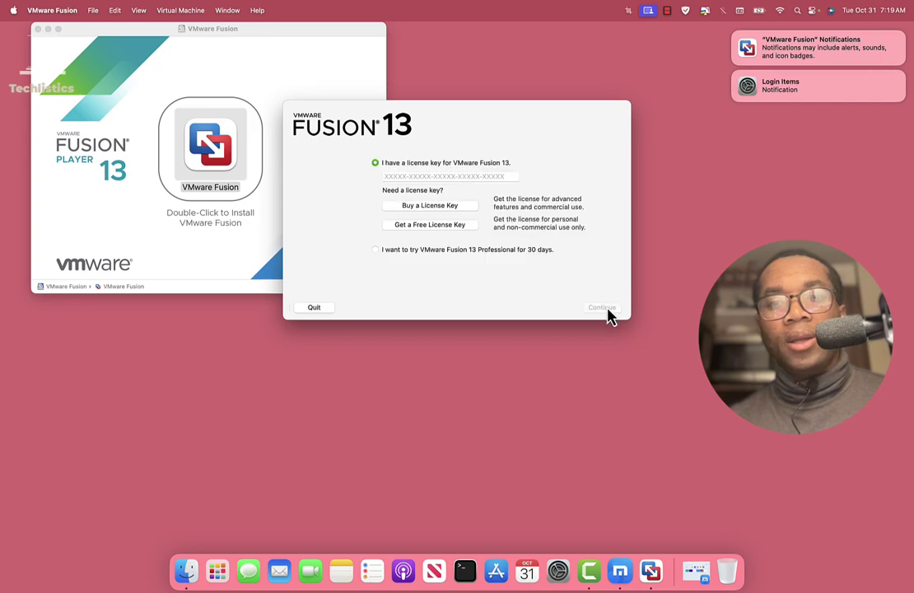
pyautogui.click(445, 177)
pyautogui.press('super+v')
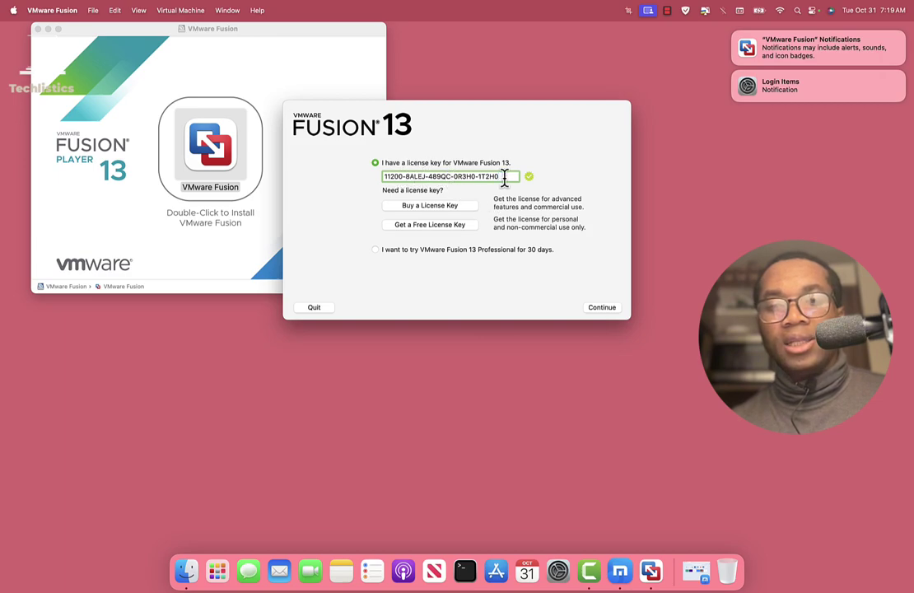
pyautogui.click(602, 308)
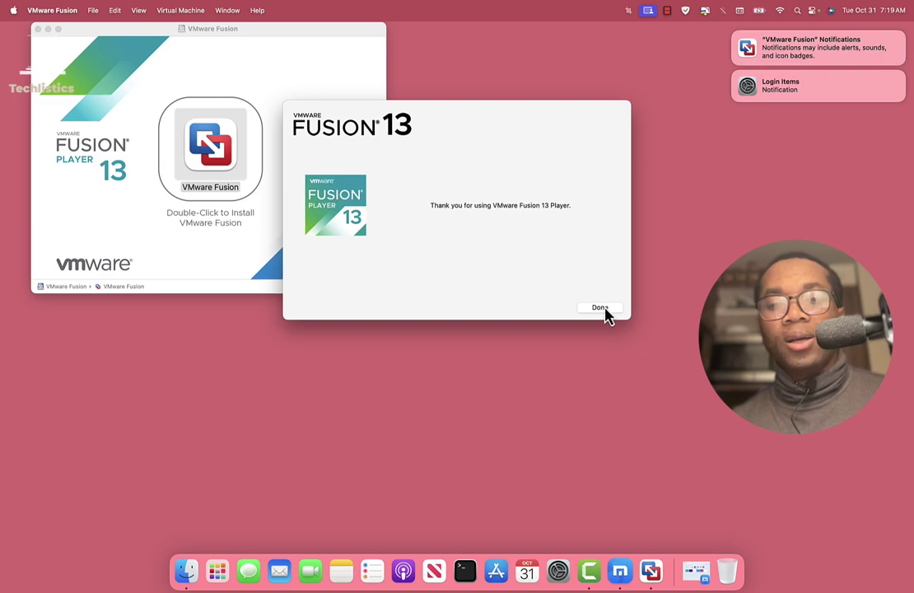
pyautogui.click(603, 308)
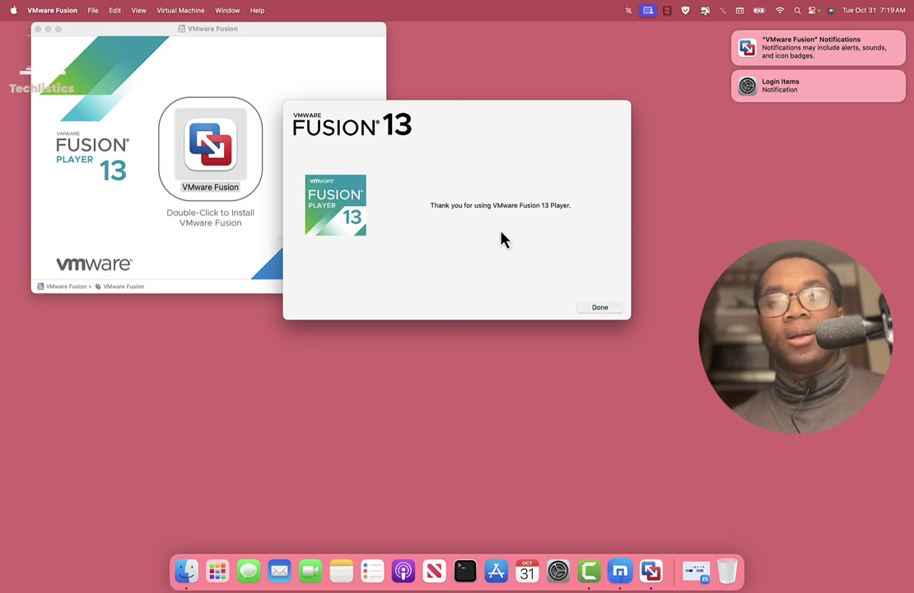
# Close the installer's disk image window and eject the VMware Fusion disk image in Finder, closing the Finder window when done.
pyautogui.click(267, 85)
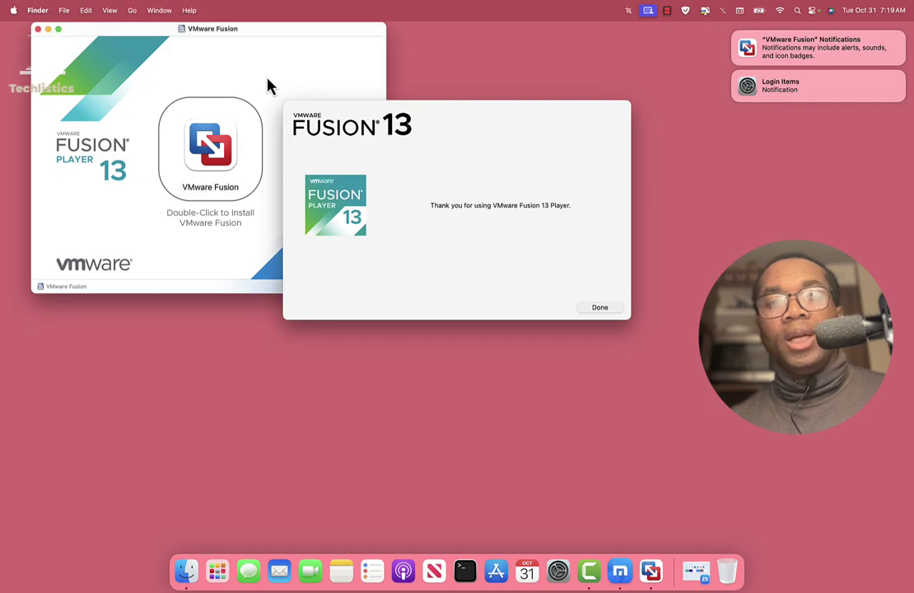
pyautogui.click(38, 29)
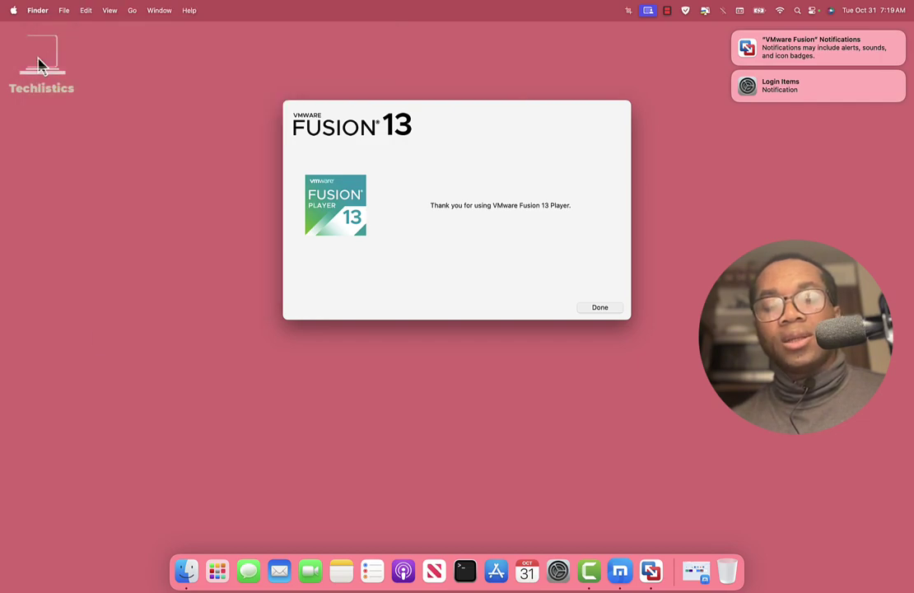
pyautogui.click(186, 571)
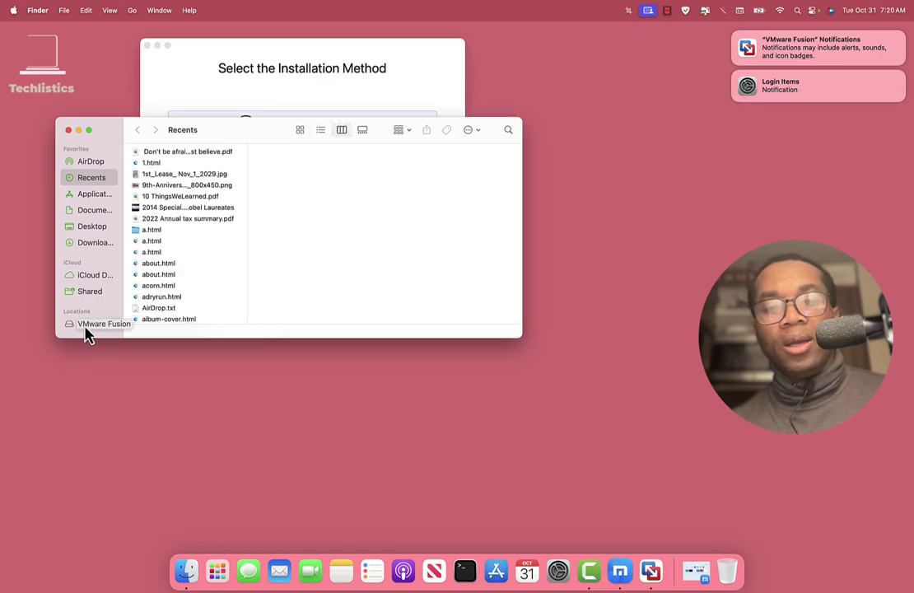
pyautogui.rightClick(88, 329)
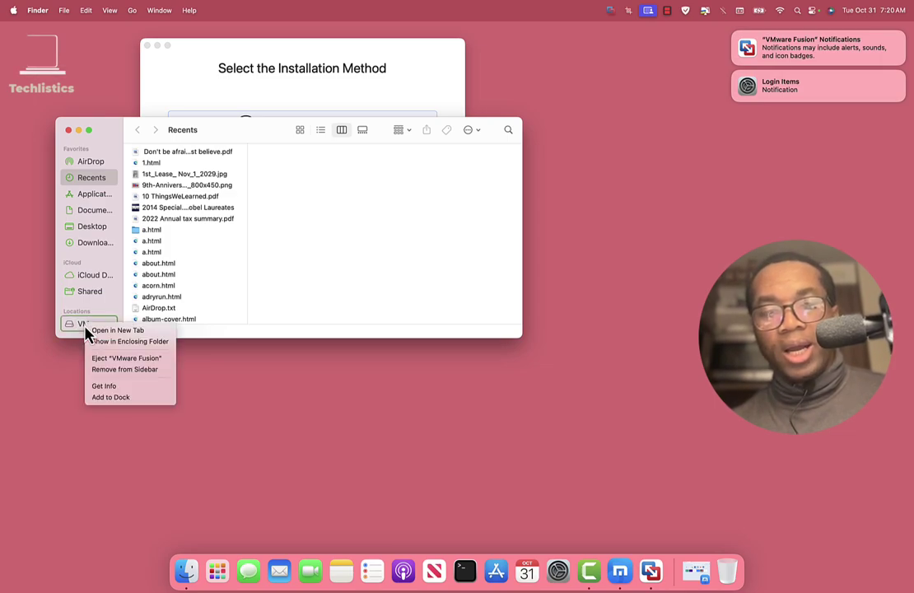
pyautogui.click(104, 363)
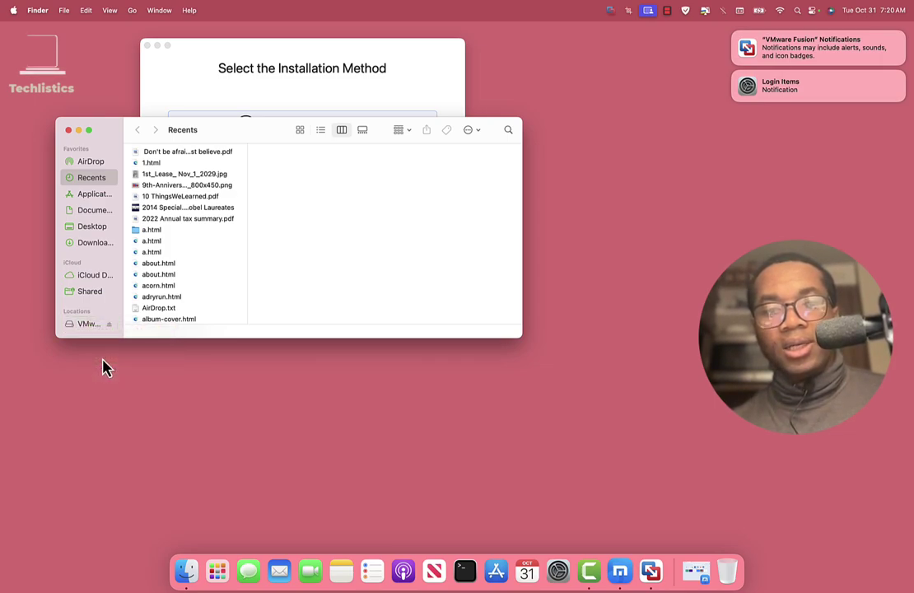
pyautogui.click(69, 131)
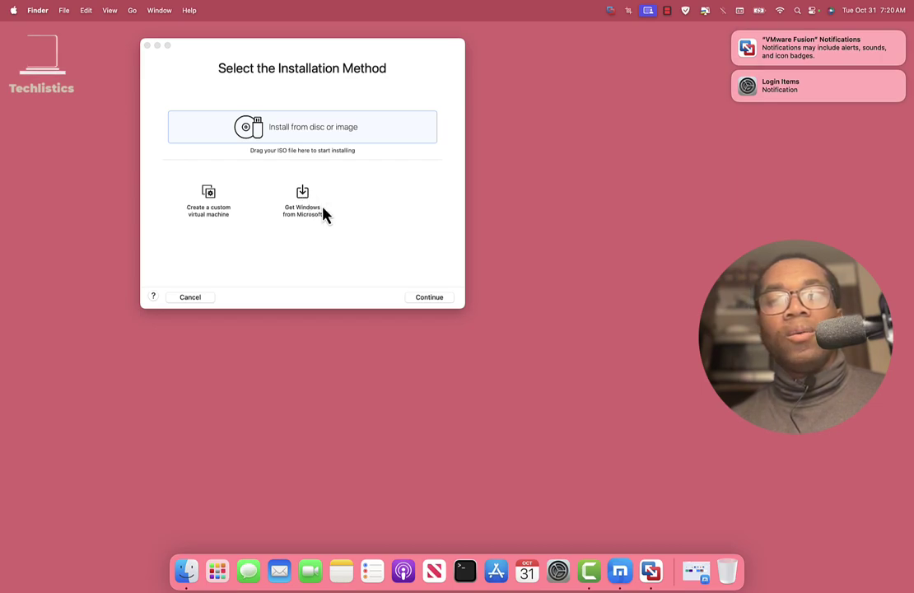
# In VMware Fusion's general settings, choose to power off the virtual machine when closing it, and close the settings.
pyautogui.click(212, 196)
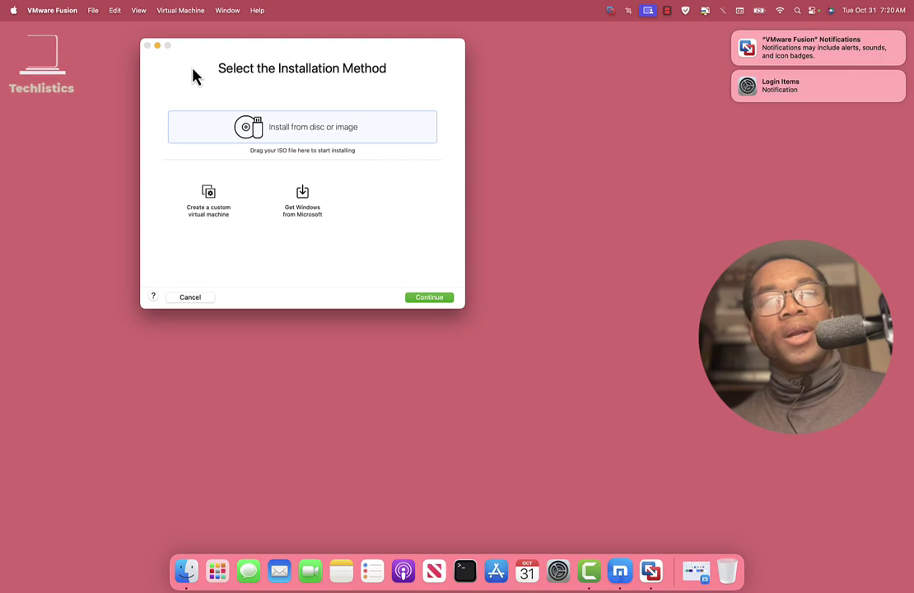
pyautogui.click(52, 11)
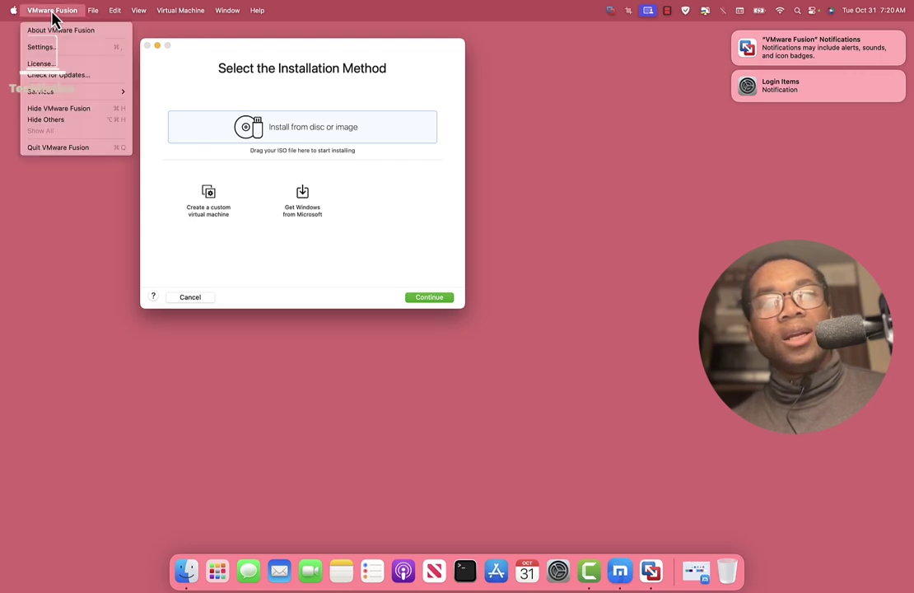
pyautogui.click(41, 47)
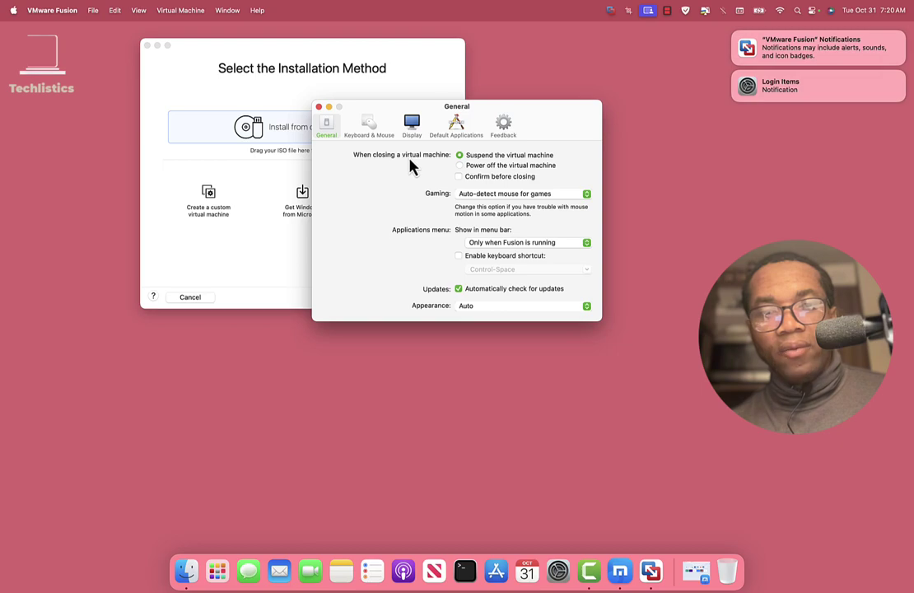
pyautogui.click(460, 167)
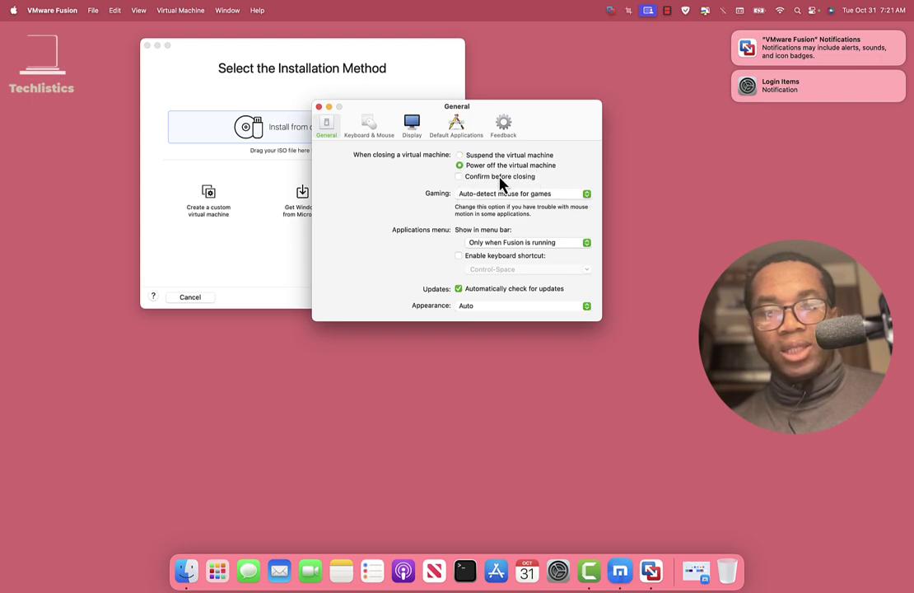
pyautogui.click(320, 107)
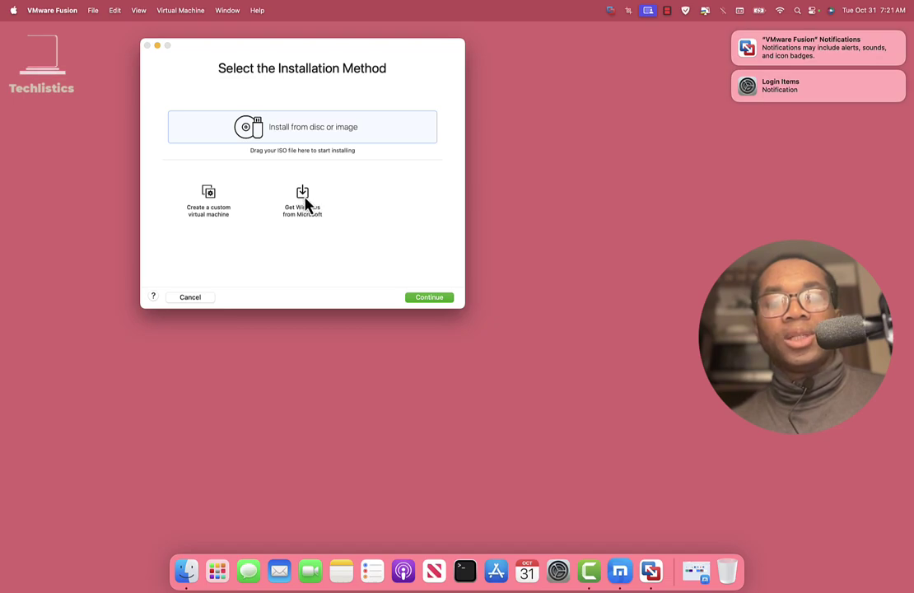
# Choose Get Windows from Microsoft as the installation method for the new virtual machine.
pyautogui.click(305, 204)
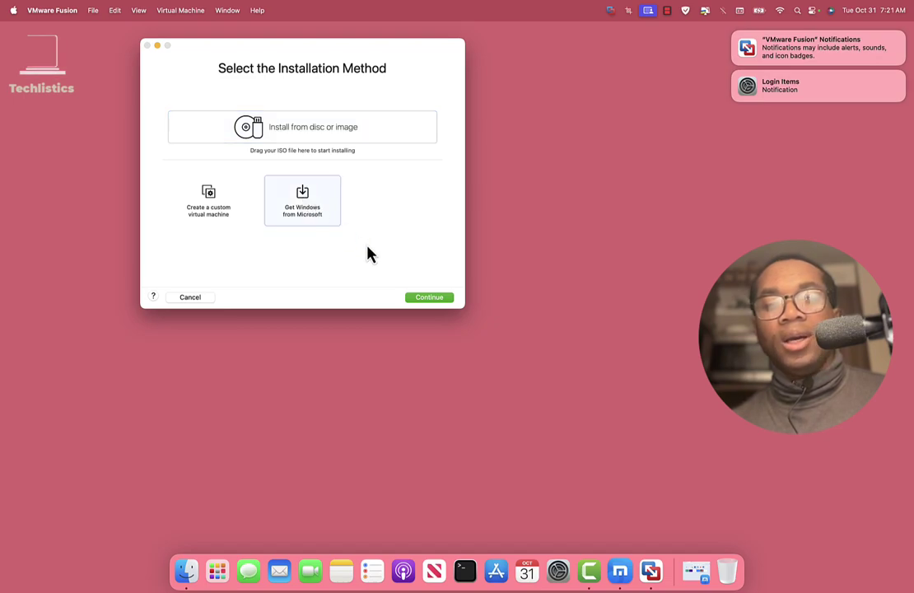